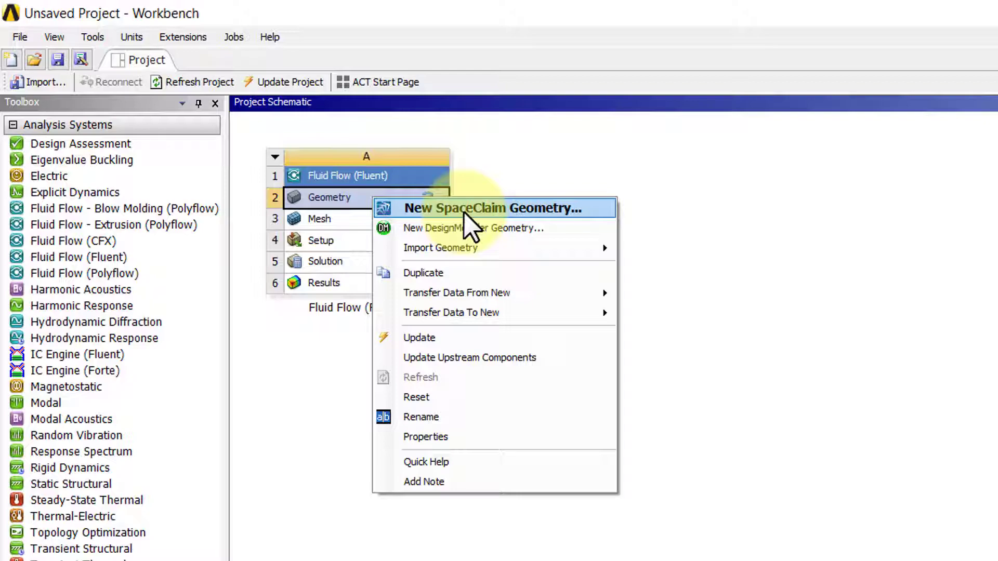
- Open a new SpaceClaim geometry for the Fluid Flow (Fluent) system and start a sketch on the XY plane in plan view
{"action": "left_click", "coordinate": [468, 209]}
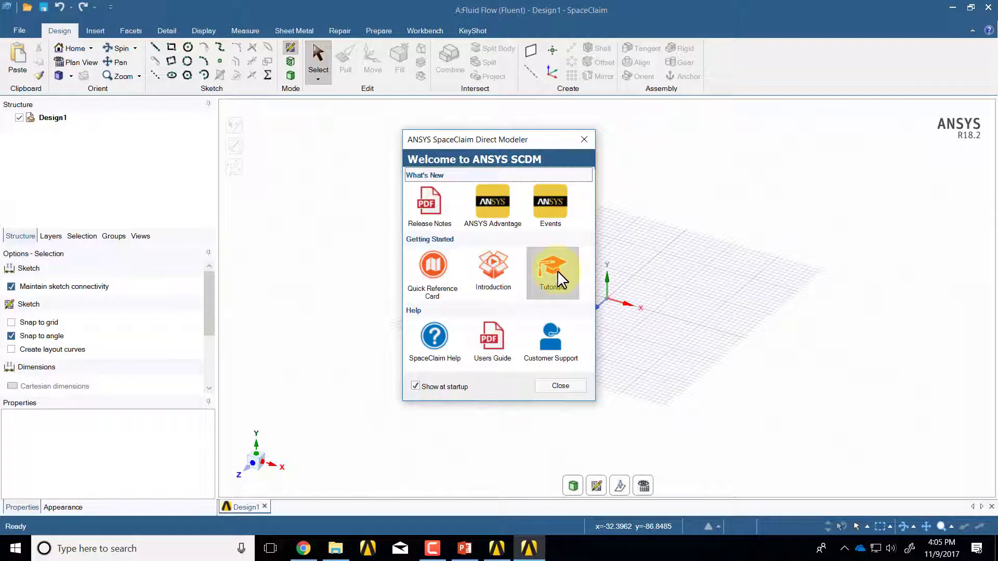
{"action": "left_click", "coordinate": [557, 385]}
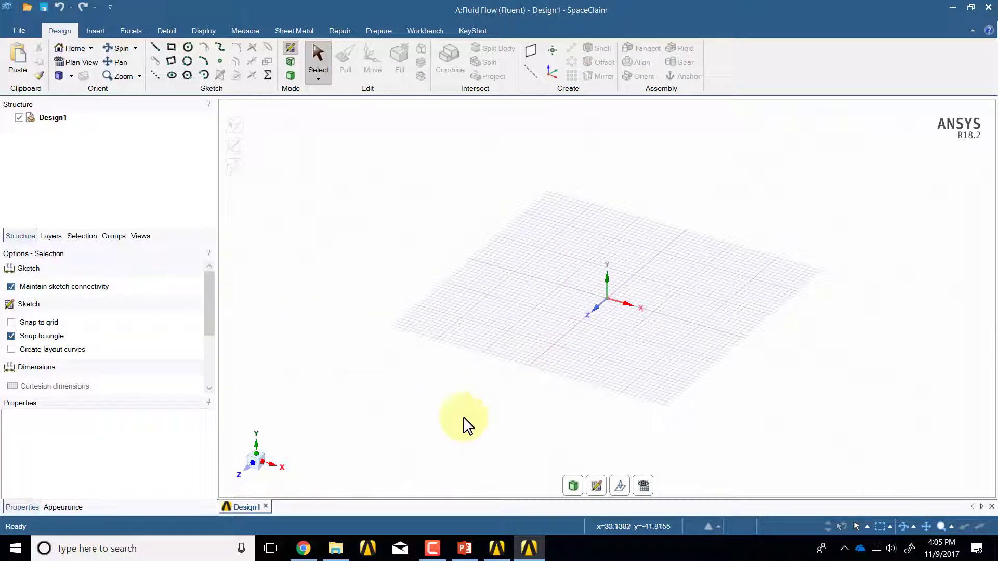
{"action": "left_click", "coordinate": [597, 485]}
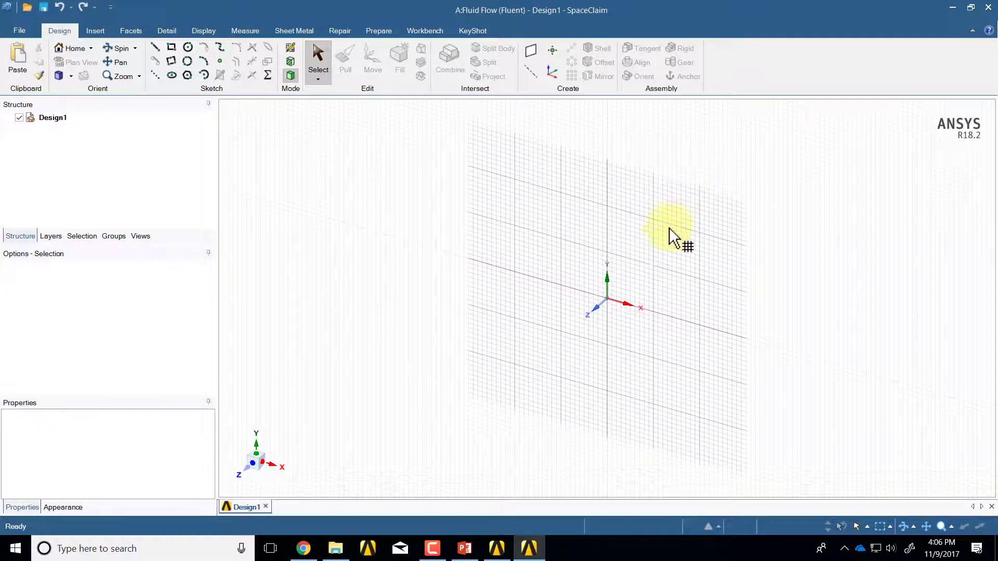
{"action": "left_click", "coordinate": [665, 257]}
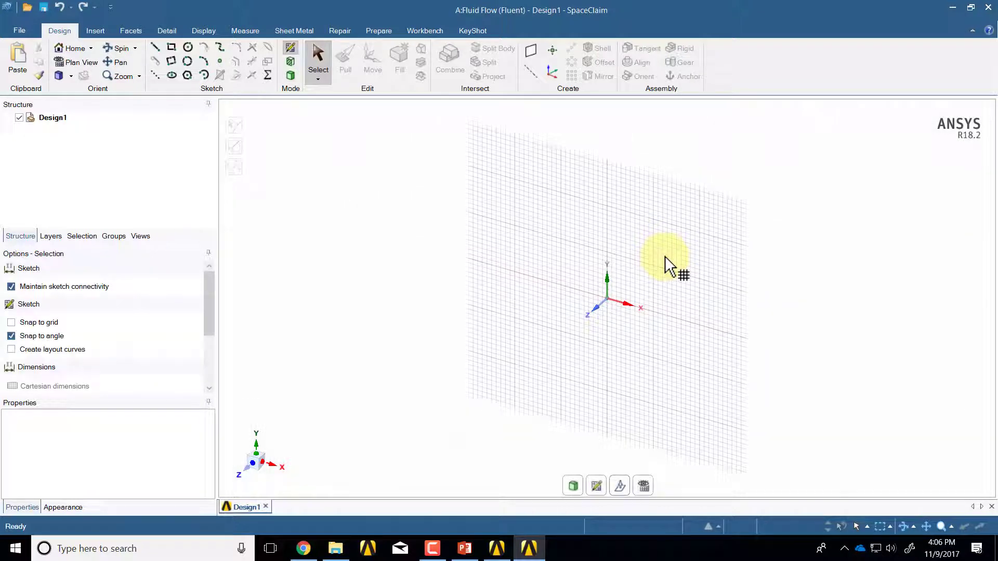
{"action": "left_click", "coordinate": [643, 487]}
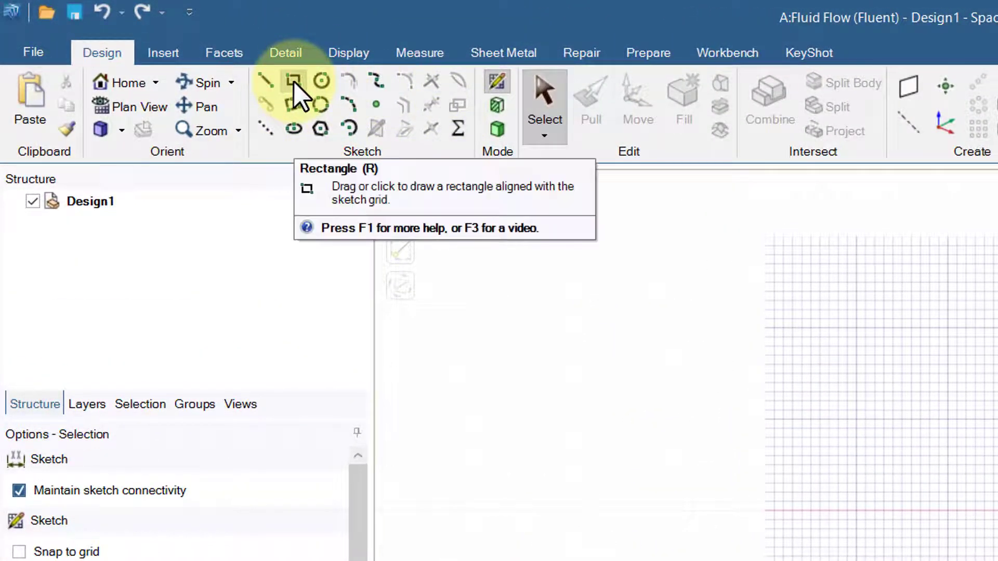
{"action": "left_click", "coordinate": [294, 82]}
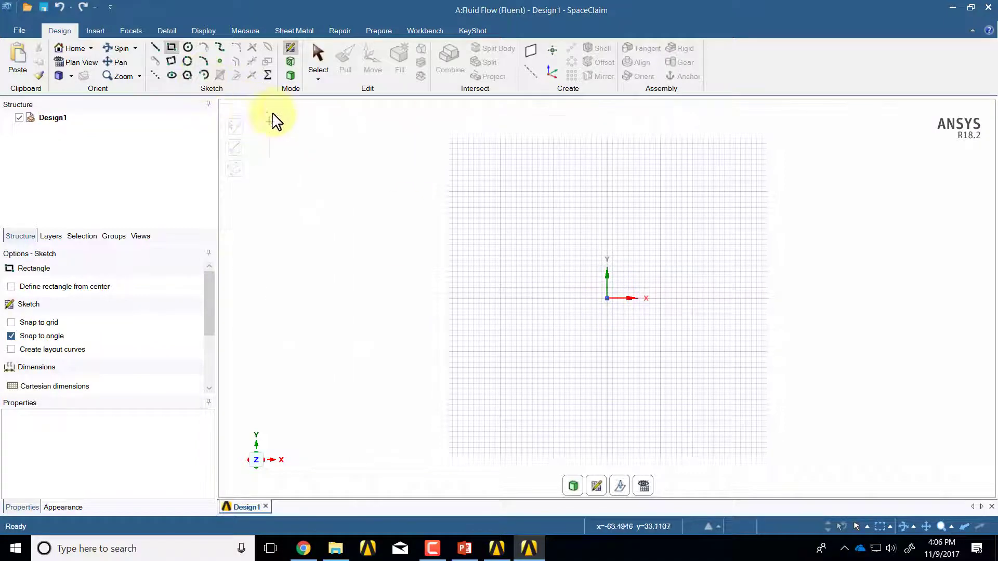
{"action": "left_click", "coordinate": [607, 298]}
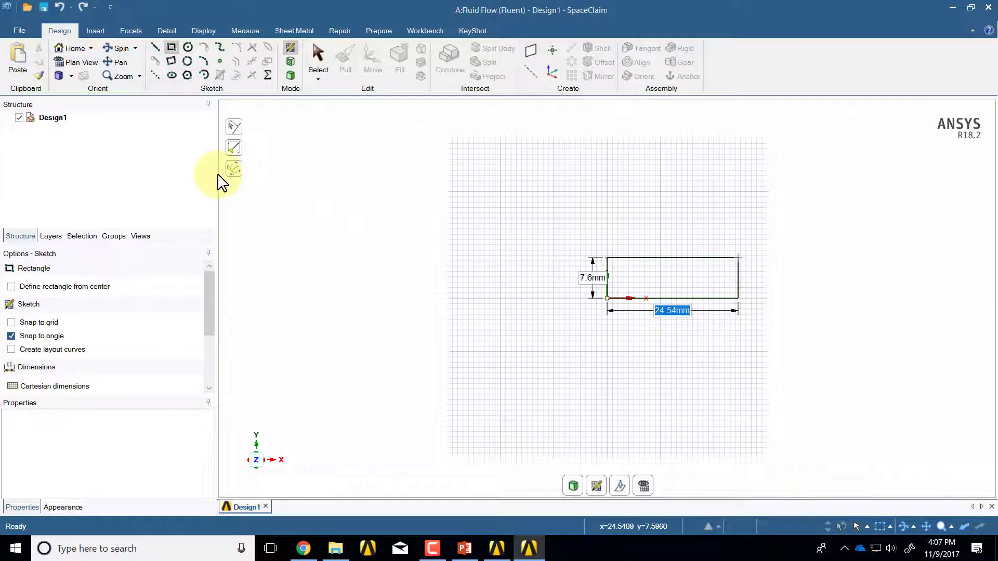
{"action": "left_click", "coordinate": [60, 8]}
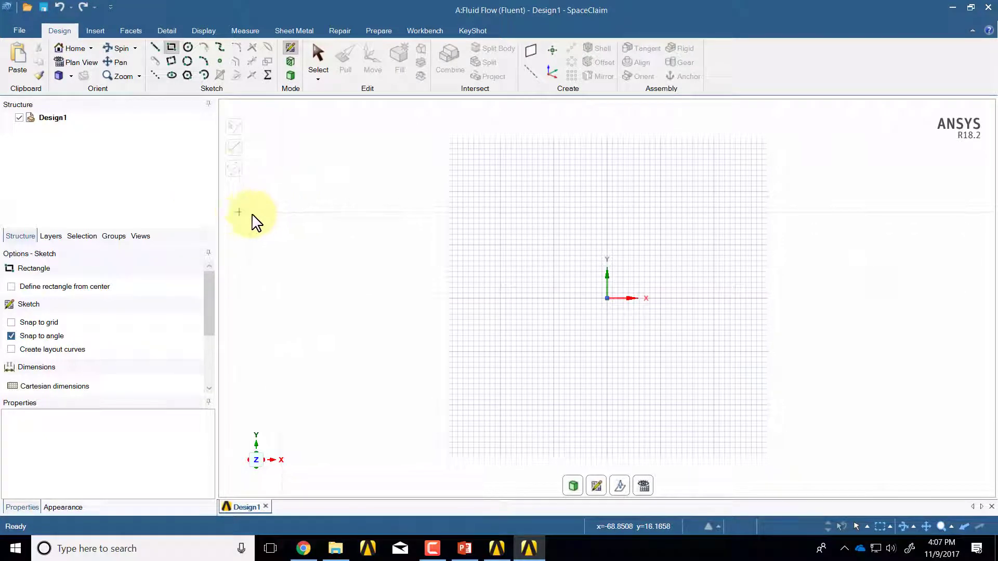
- Set the length unit of this document to Meters in the SpaceClaim options
{"action": "left_click", "coordinate": [19, 30]}
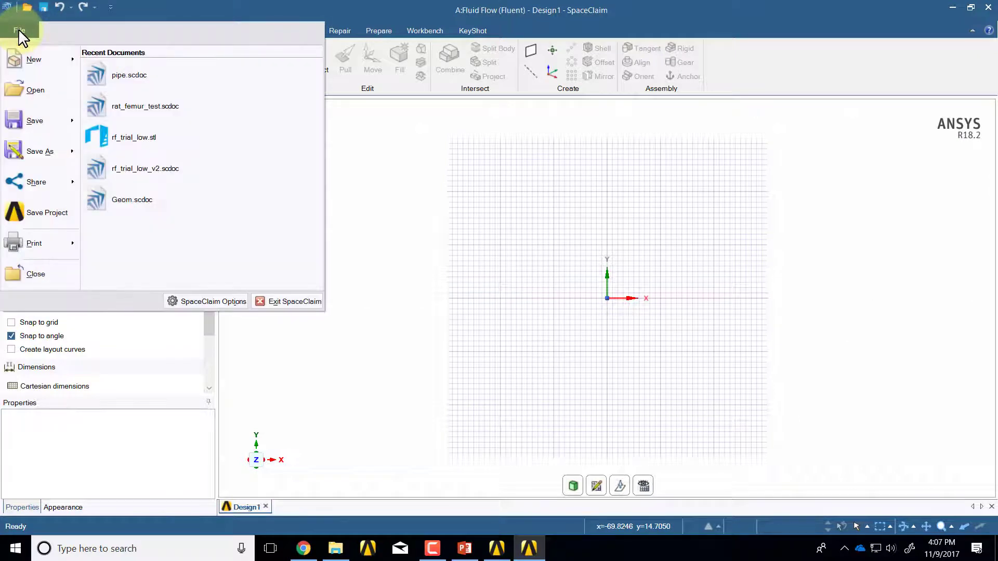
{"action": "left_click", "coordinate": [214, 303]}
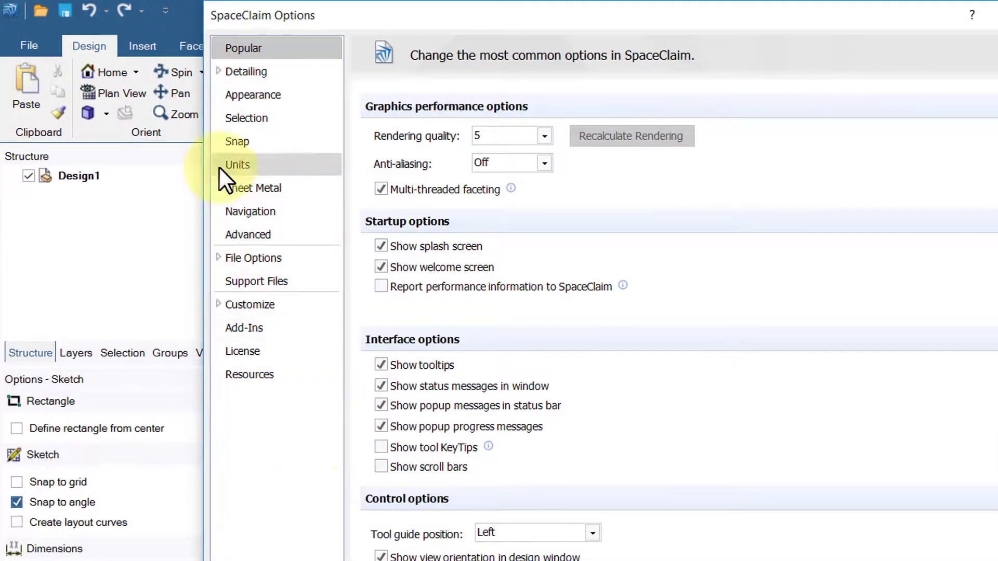
{"action": "left_click", "coordinate": [239, 165]}
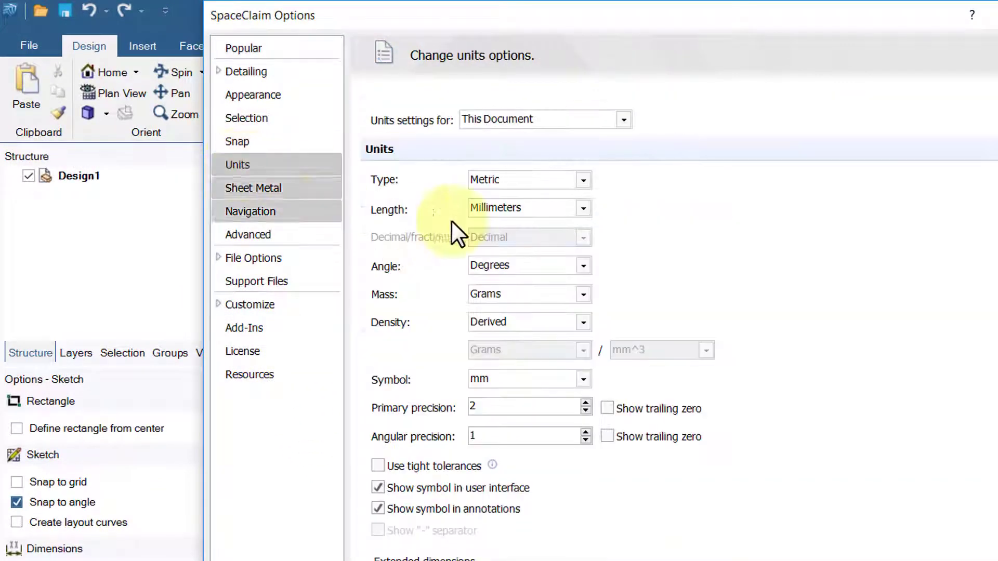
{"action": "left_click", "coordinate": [583, 208]}
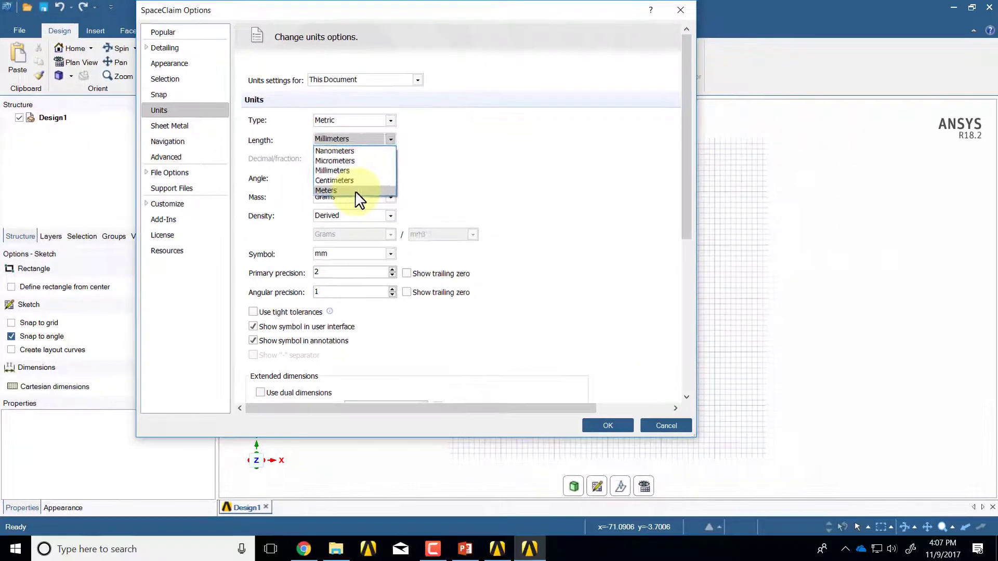
{"action": "left_click", "coordinate": [486, 284]}
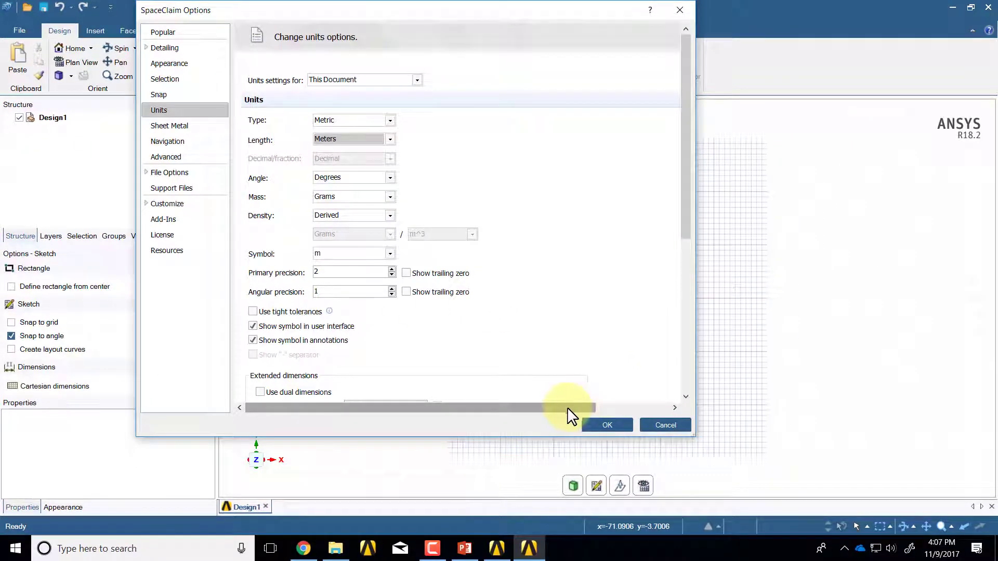
{"action": "left_click", "coordinate": [603, 425]}
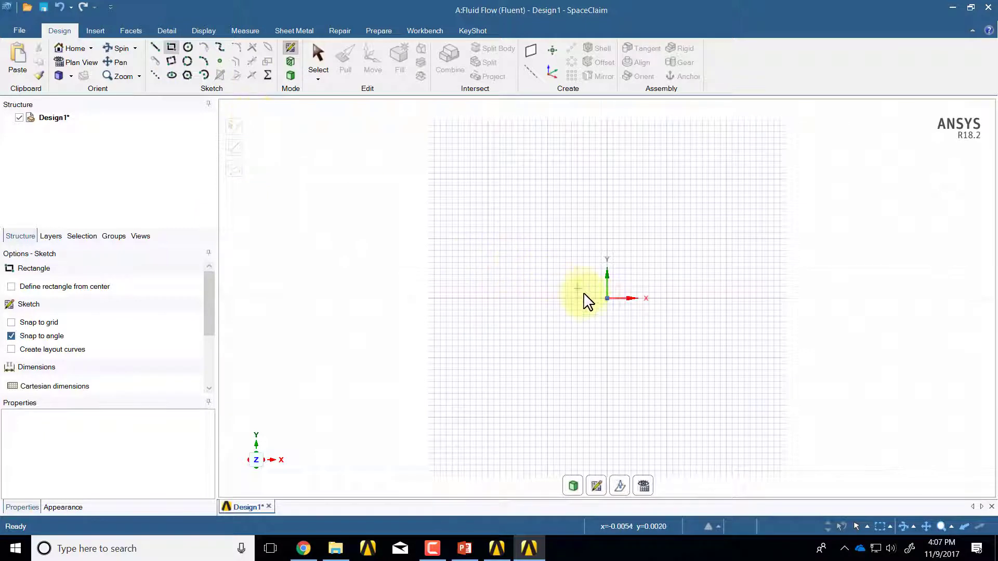
- Sketch a rectangle from the origin into the positive X and Y quadrant, 3 m long and 0.1 m high
{"action": "left_click", "coordinate": [607, 299]}
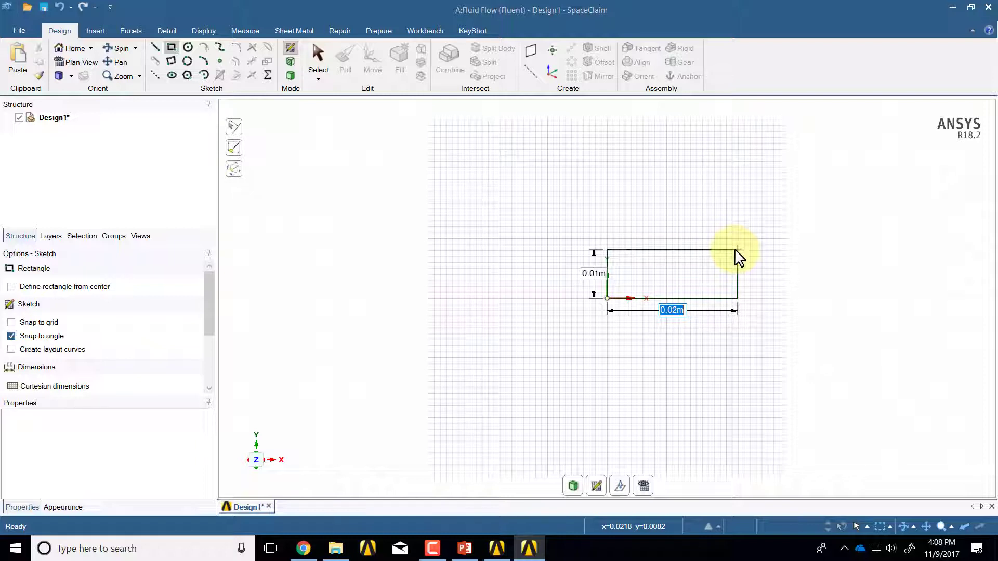
{"action": "type", "text": "3"}
{"action": "key", "text": "Return"}
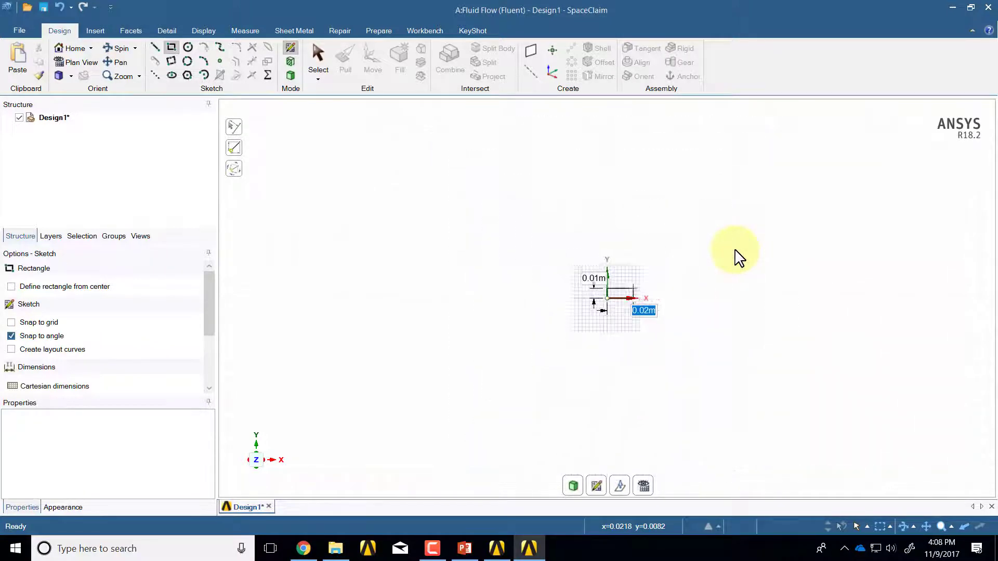
{"action": "key", "text": "Tab"}
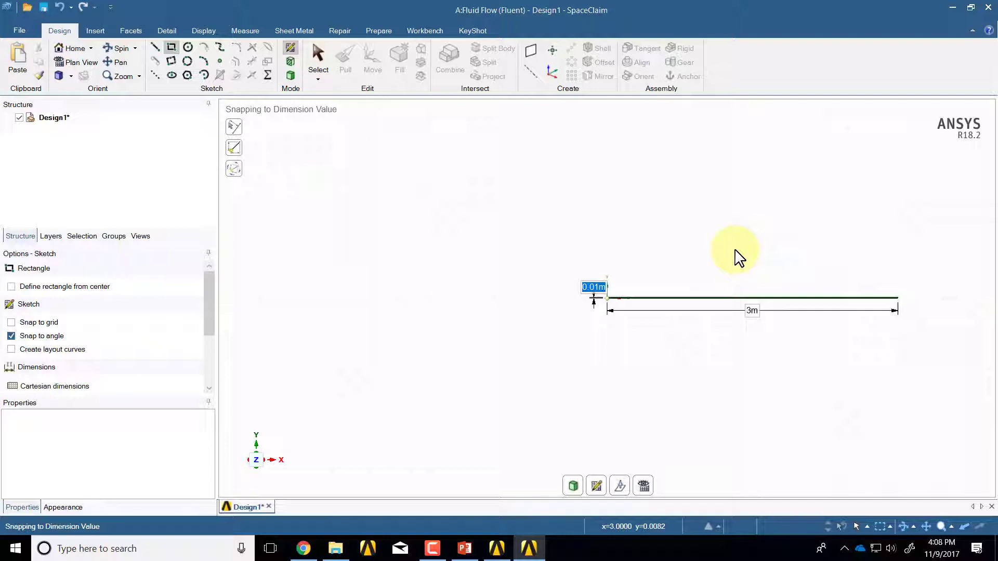
{"action": "type", "text": "0.1"}
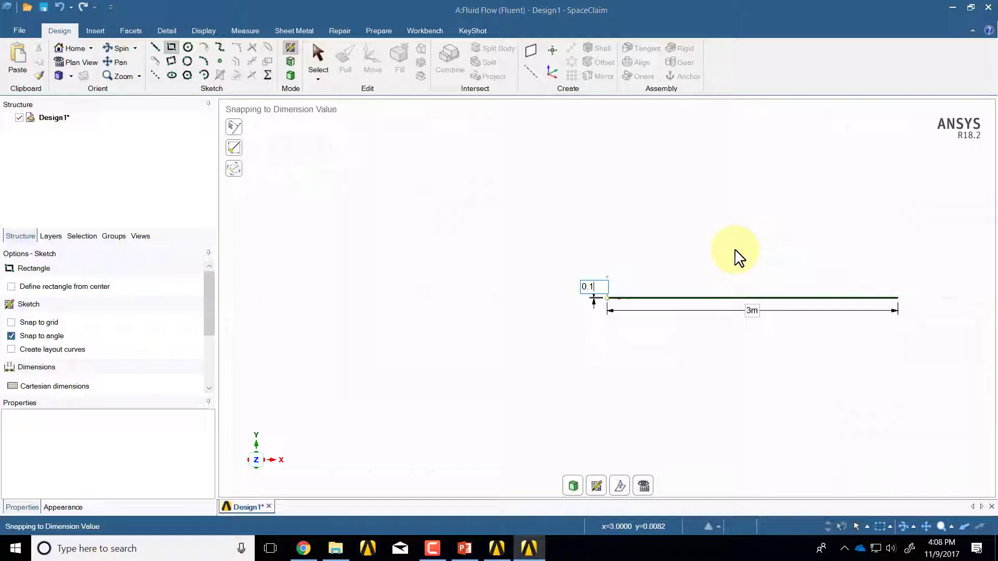
{"action": "key", "text": "Return"}
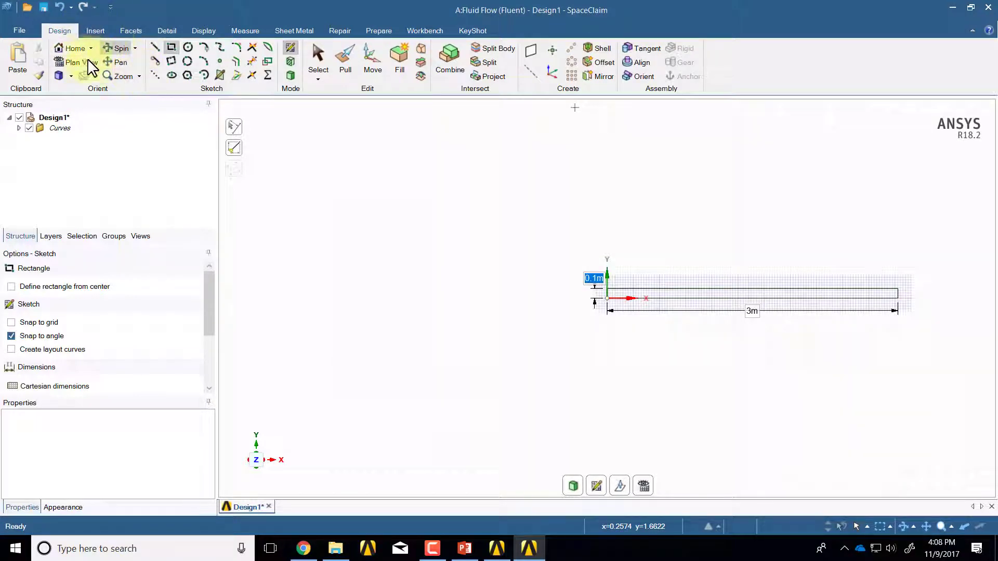
- Finish the sketch with the Pull tool to turn the rectangle into a surface
{"action": "left_click", "coordinate": [138, 76]}
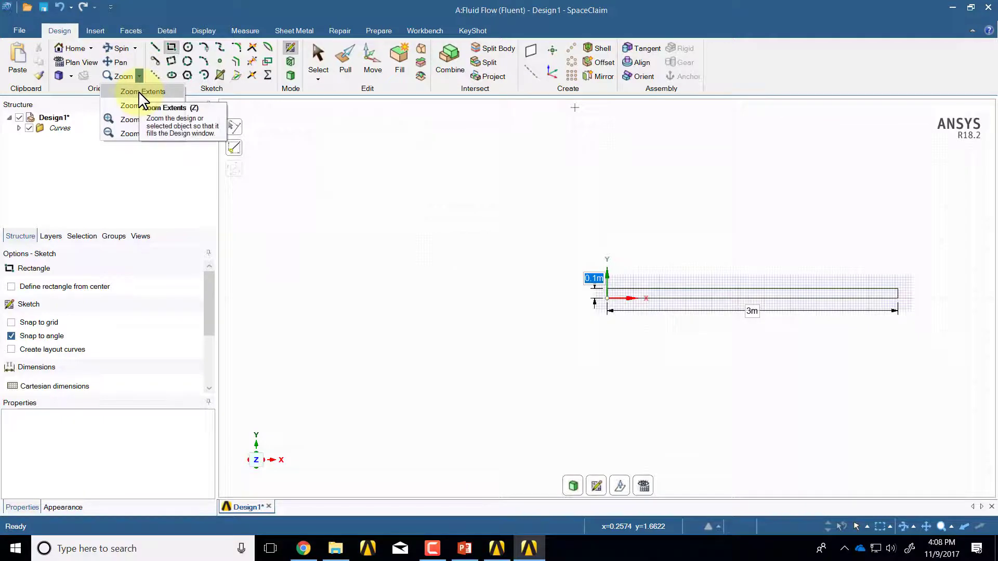
{"action": "left_click", "coordinate": [138, 91]}
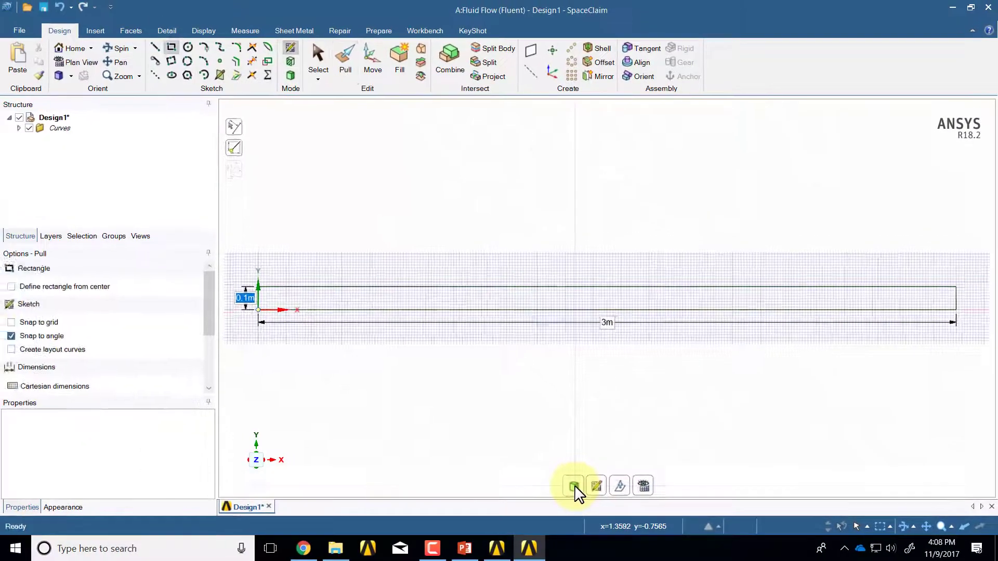
{"action": "left_click", "coordinate": [490, 411]}
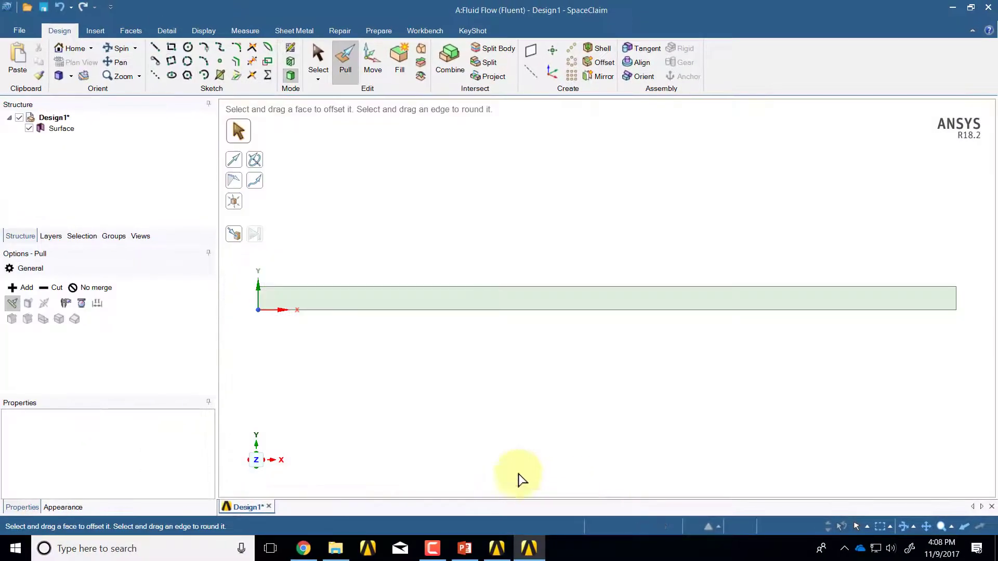
- Examine the rectangular surface body and its lower long edge by highlighting them in the model
{"action": "left_click", "coordinate": [62, 129]}
{"action": "left_click", "coordinate": [370, 364]}
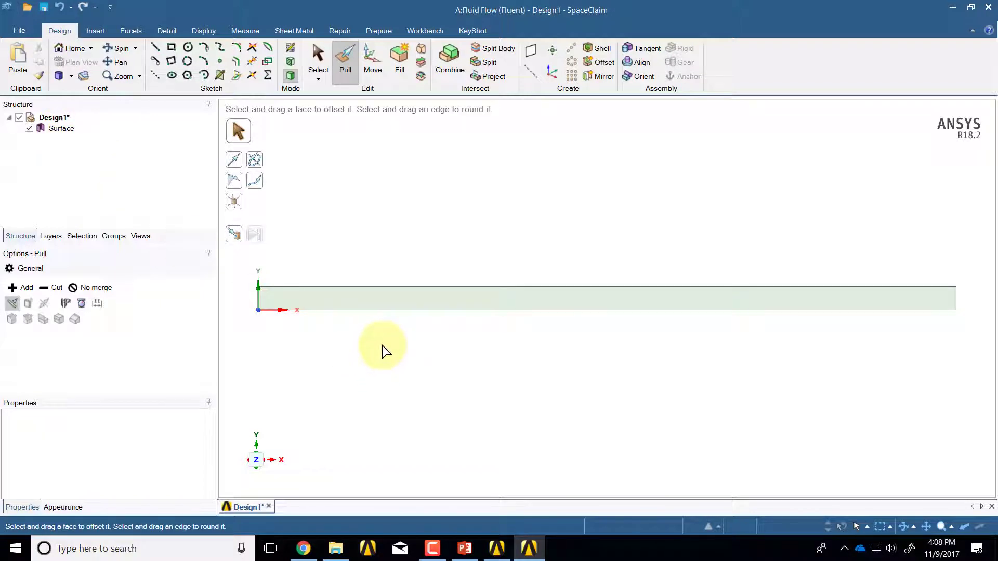
{"action": "left_click", "coordinate": [65, 130]}
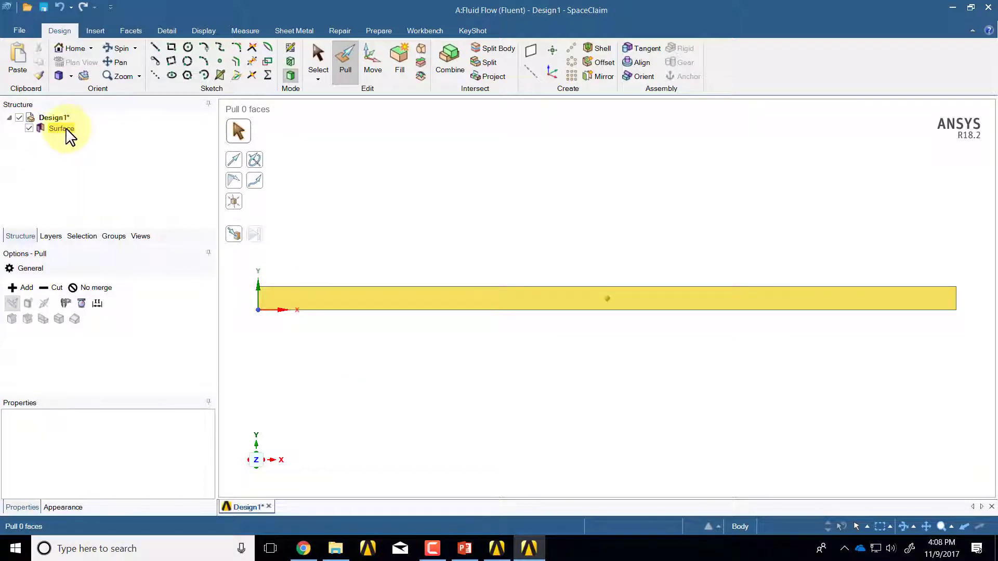
{"action": "left_click", "coordinate": [357, 354]}
{"action": "left_click", "coordinate": [389, 311]}
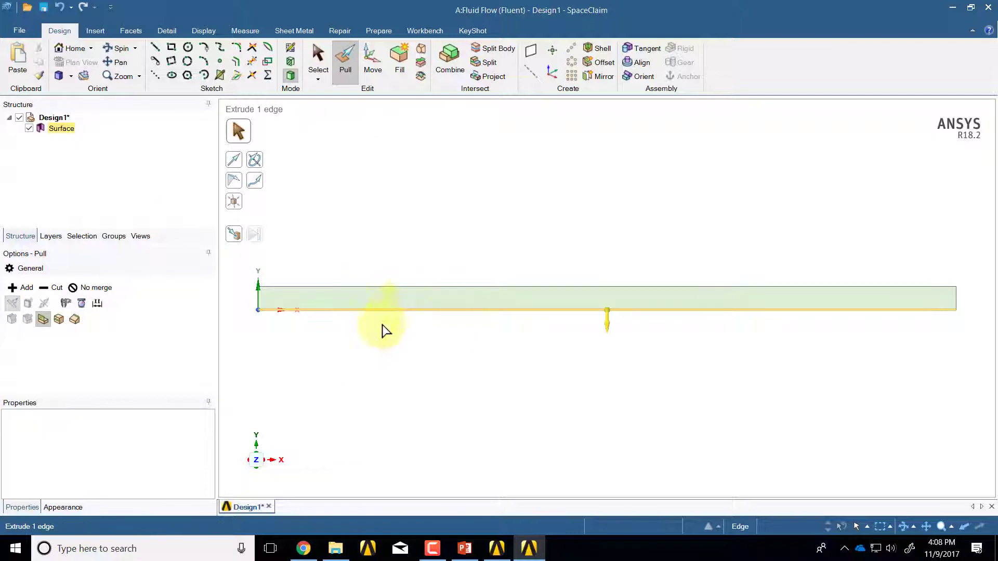
{"action": "left_click", "coordinate": [411, 381]}
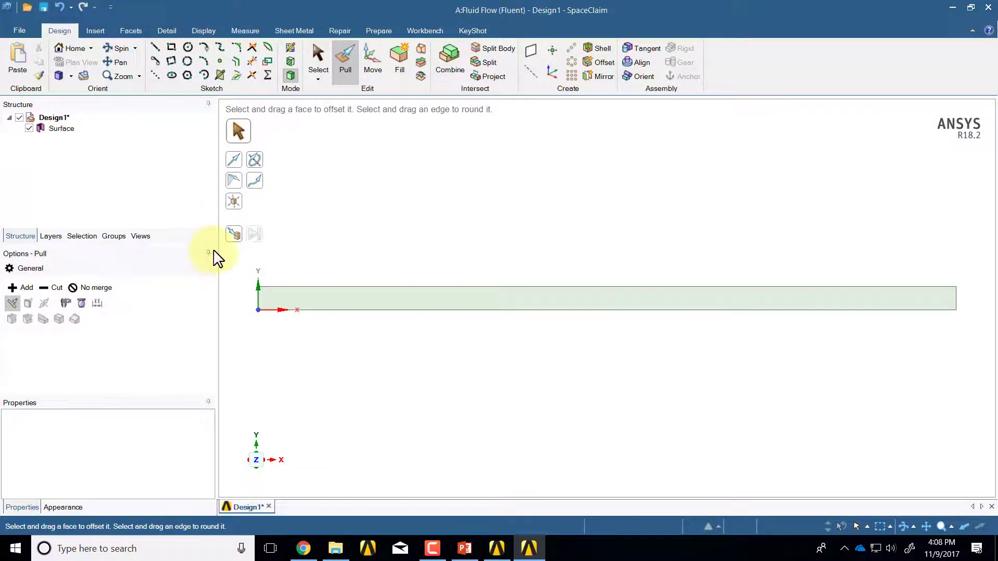
{"action": "left_click", "coordinate": [56, 129]}
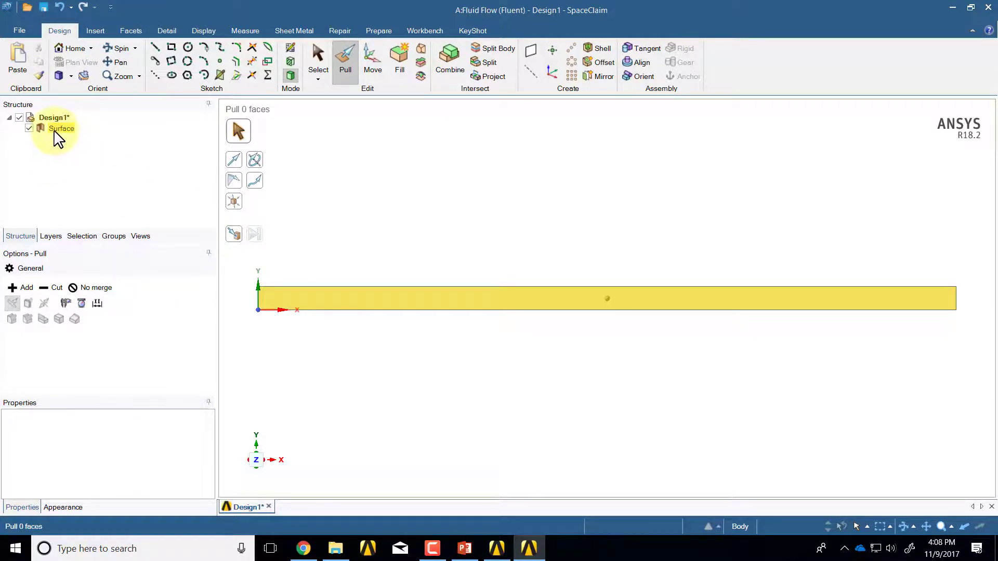
{"action": "left_click", "coordinate": [339, 401]}
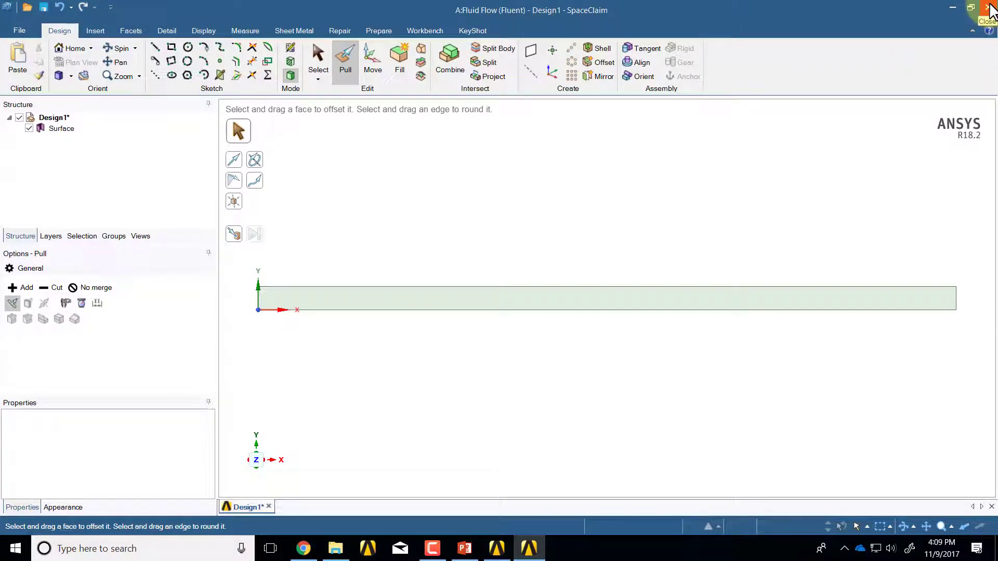
- Close SpaceClaim with the rectangular surface as the geometry
{"action": "left_click", "coordinate": [990, 11]}
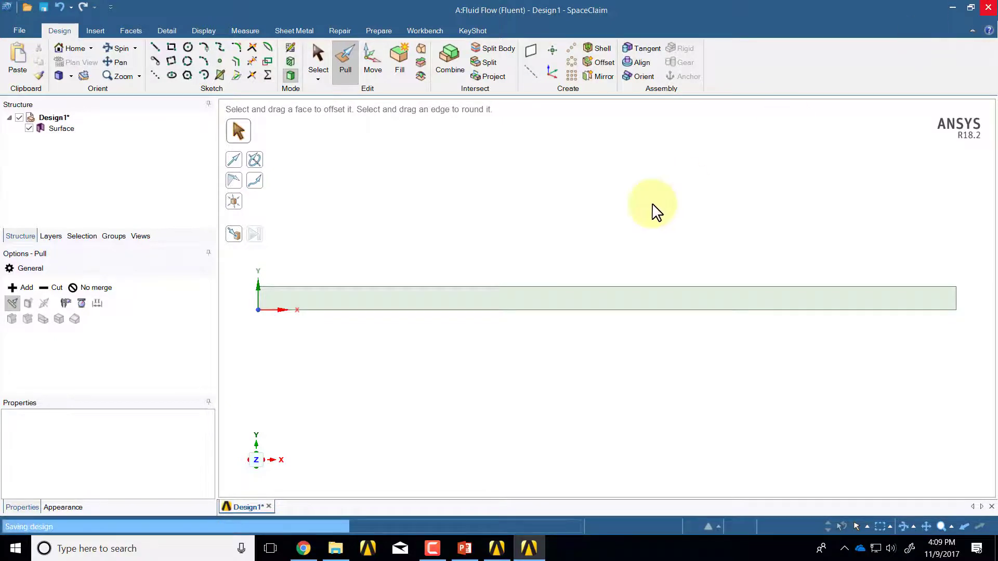